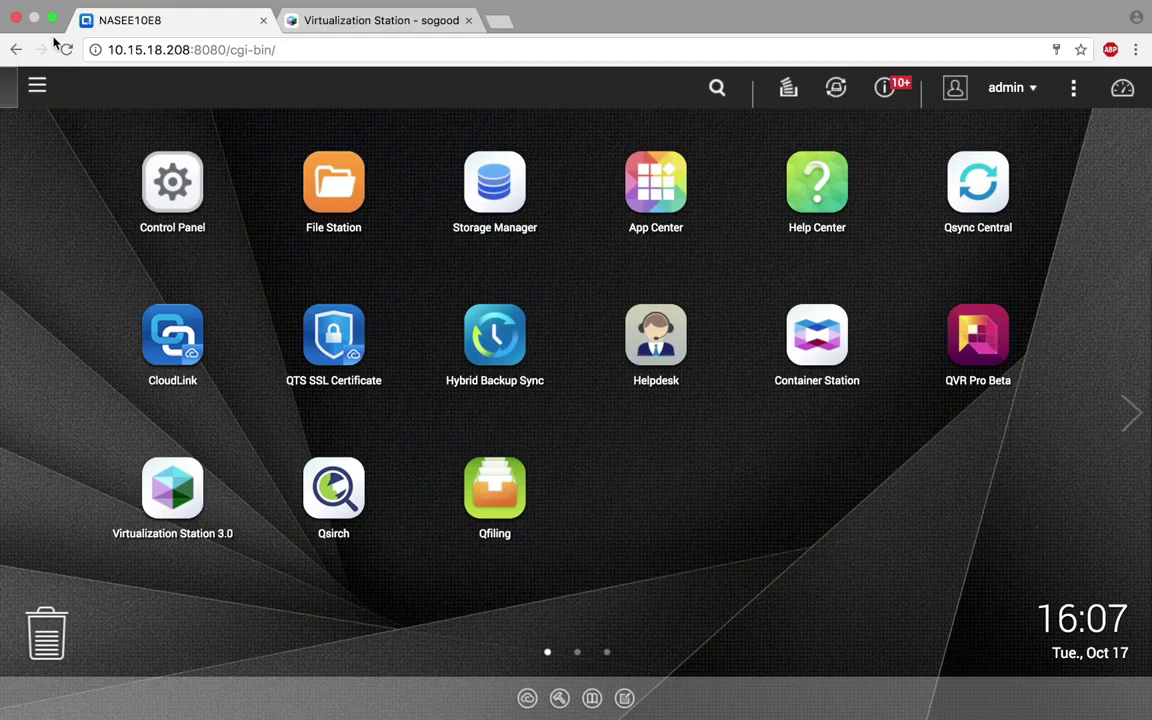
# - In Control Panel Domain Security, select Active Directory authentication and launch the Quick Configuration Wizard
pyautogui.click(37, 88)
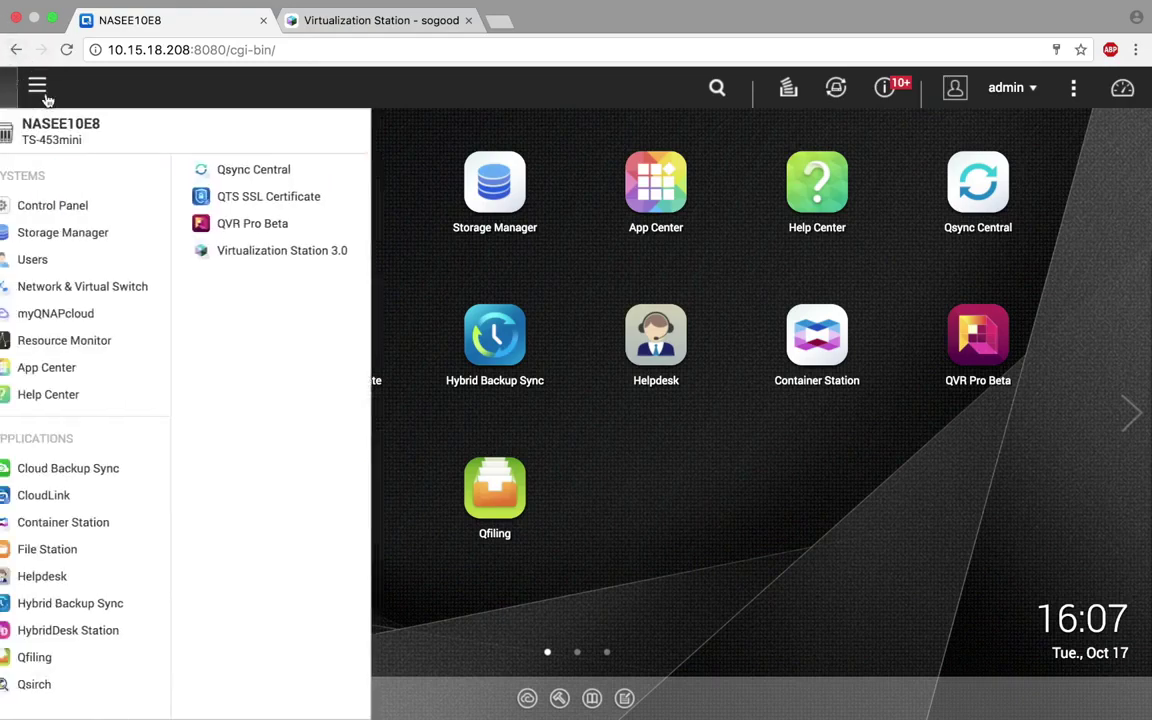
pyautogui.click(53, 206)
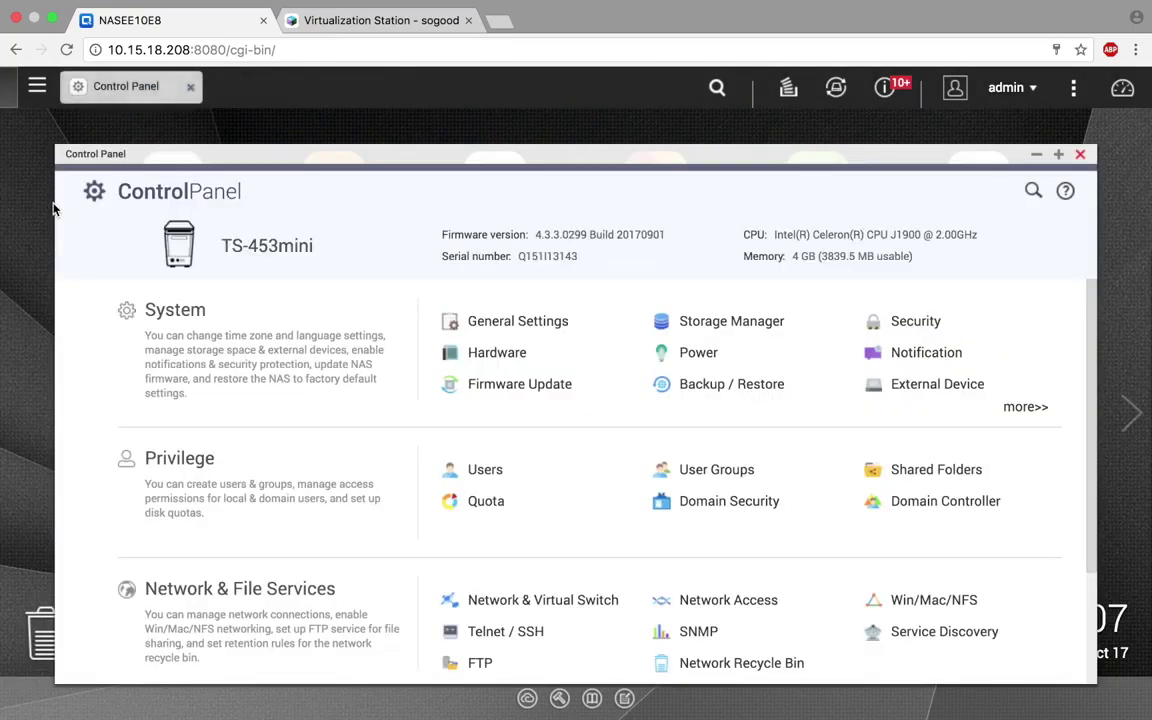
pyautogui.click(741, 515)
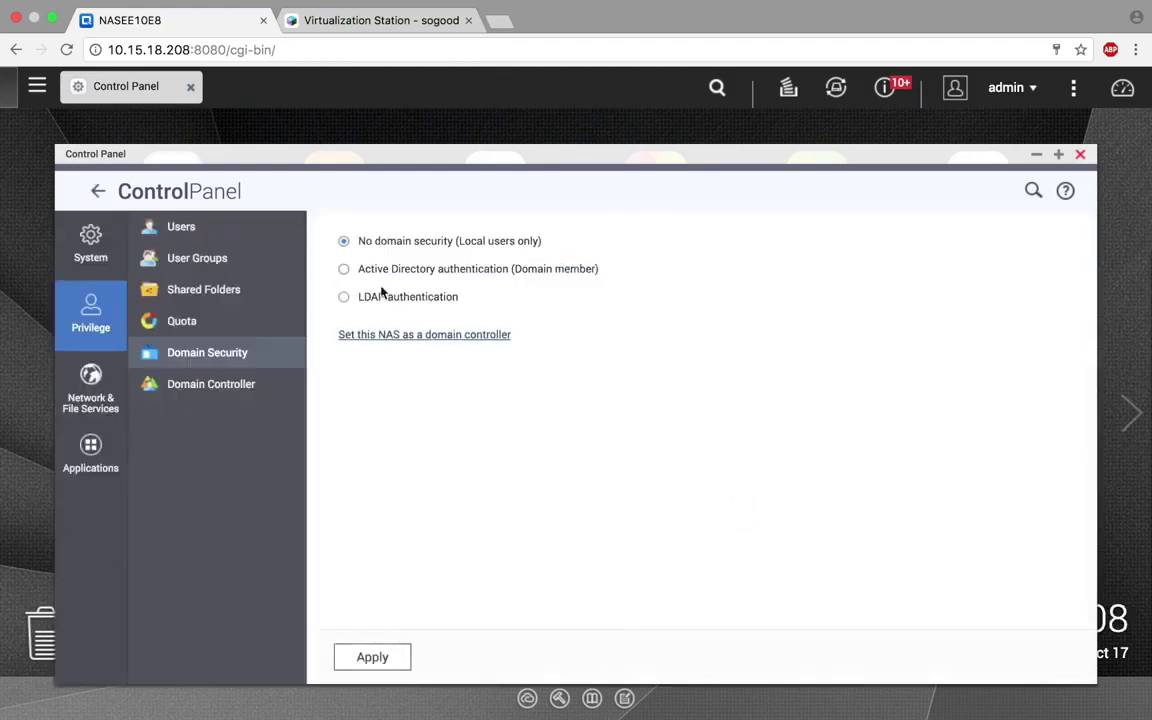
pyautogui.click(343, 270)
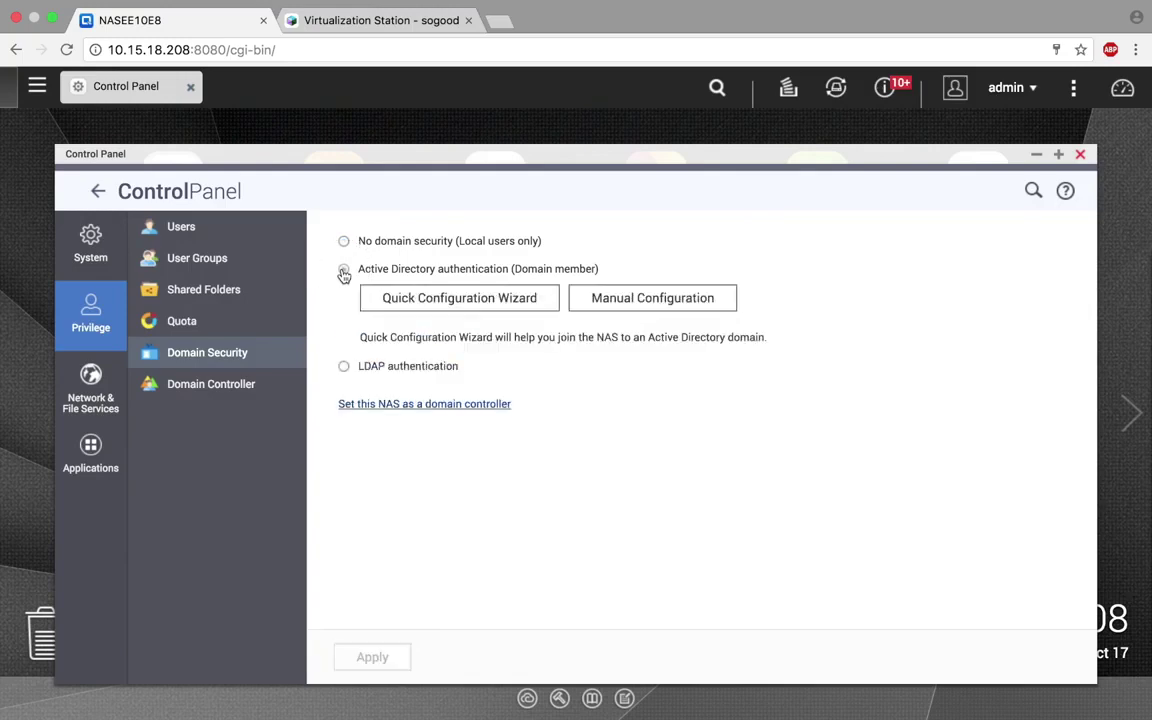
pyautogui.click(406, 295)
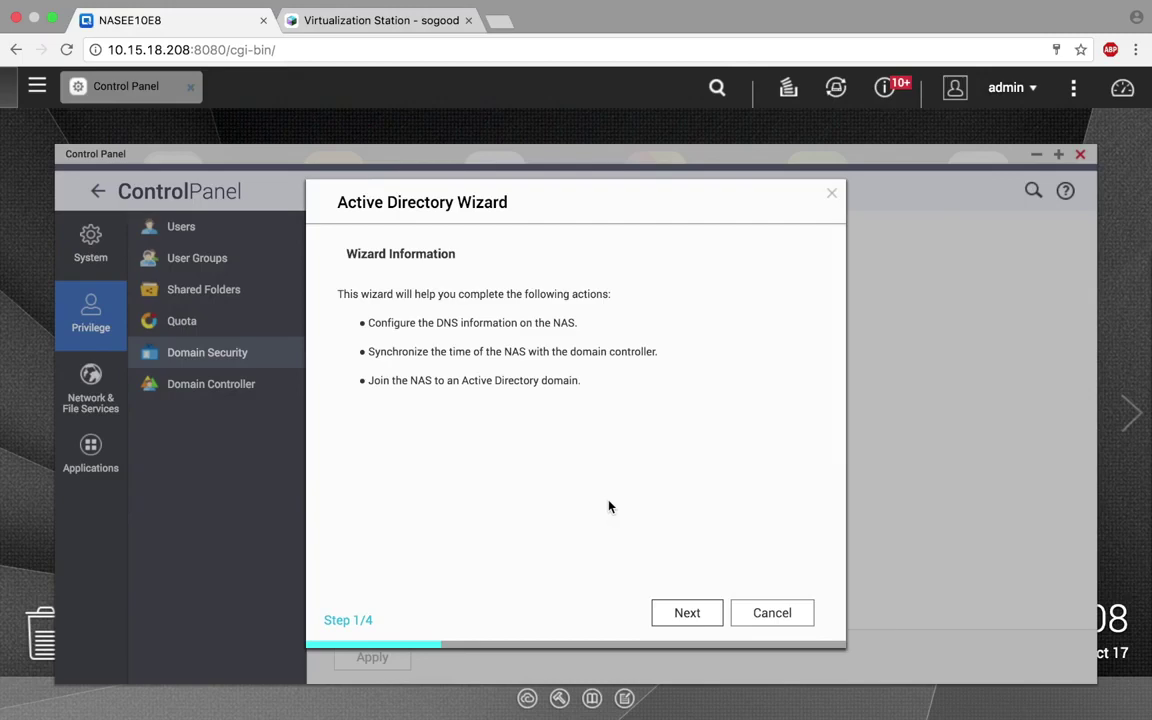
# - Advance the wizard to step 2, then switch to the Windows Server console tab
pyautogui.click(686, 614)
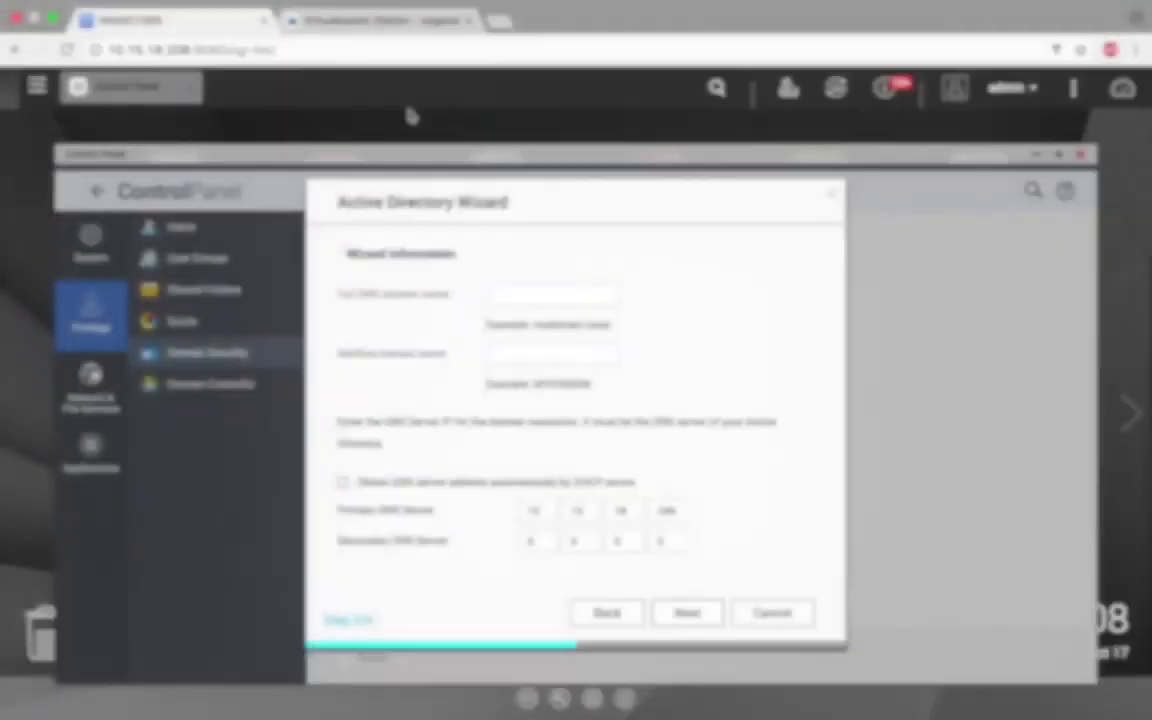
pyautogui.click(395, 30)
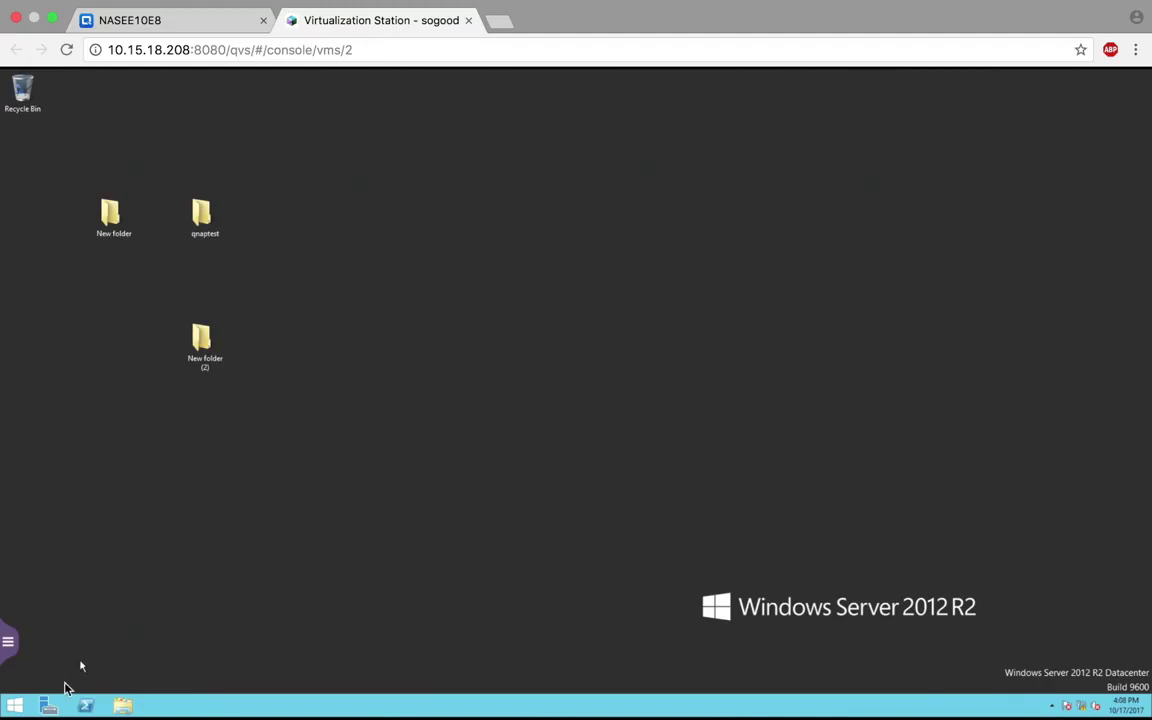
# - Confirm in Server Manager's Local Server that the domain is qnap.local, and enter qnap.local as the full DNS domain name
pyautogui.click(50, 706)
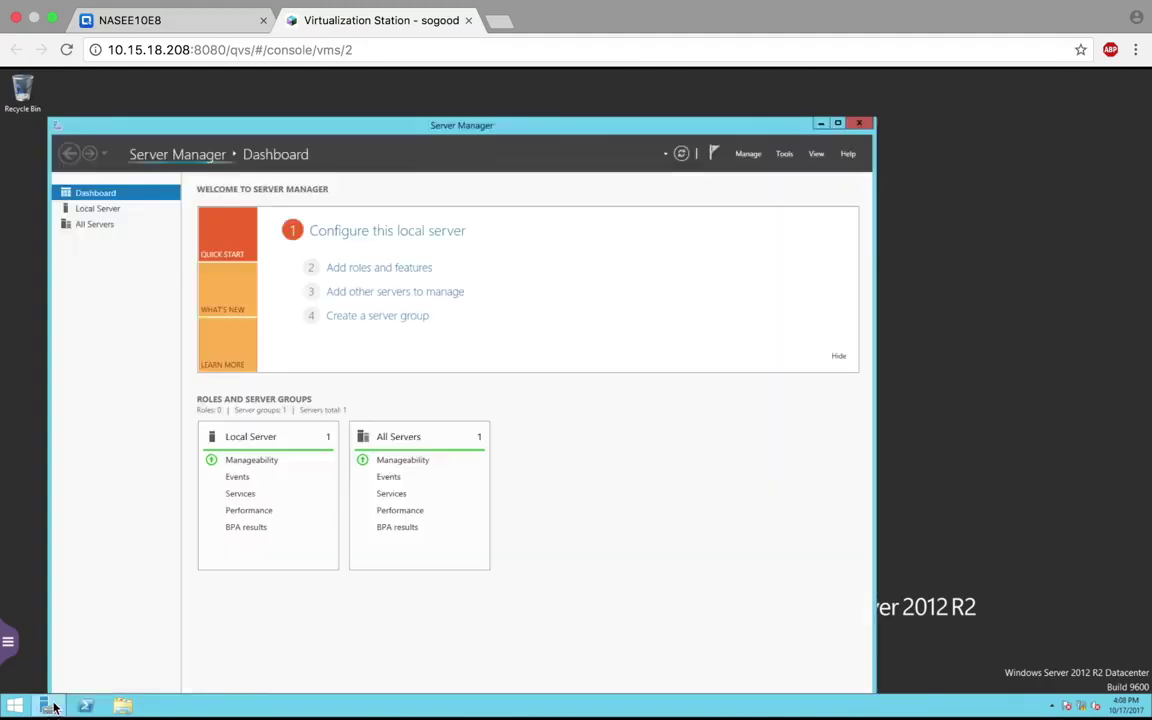
pyautogui.click(100, 209)
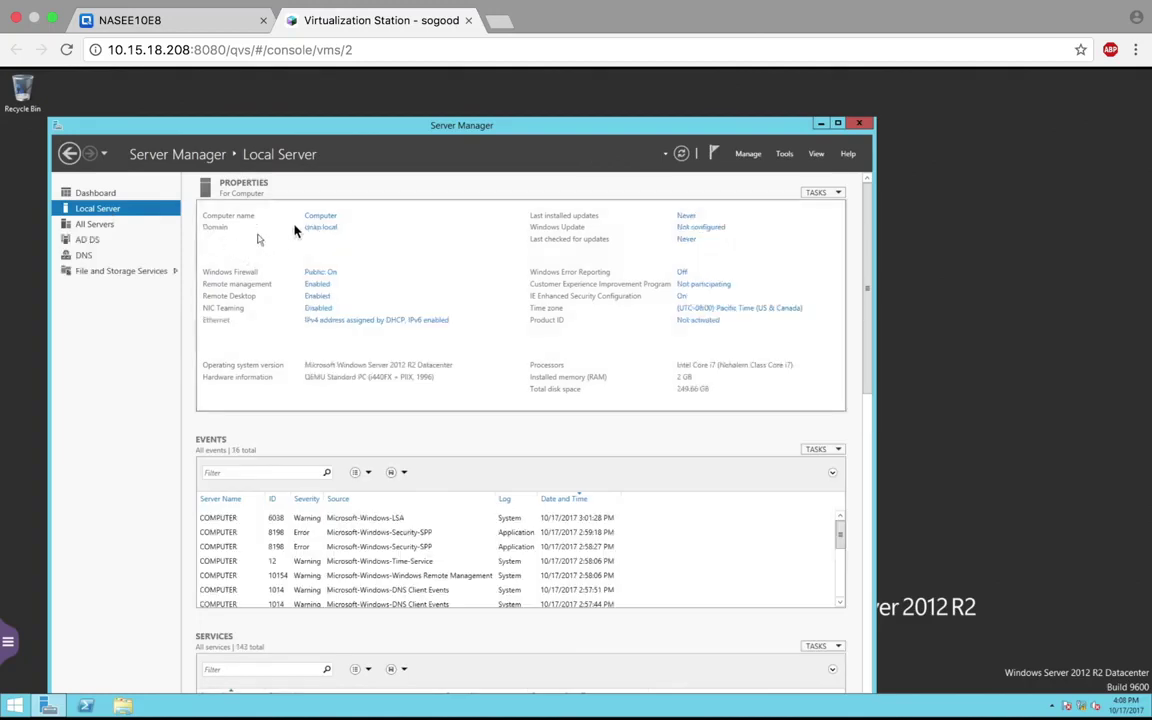
pyautogui.click(182, 28)
pyautogui.click(548, 295)
pyautogui.write('qnap.local')
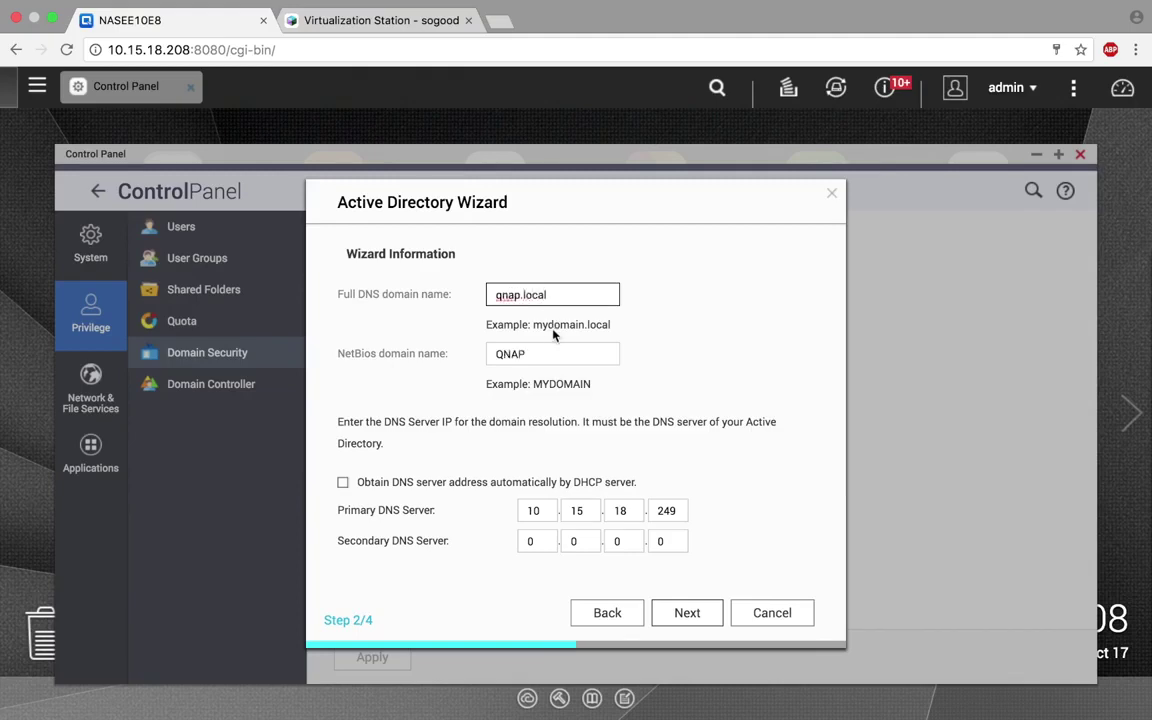
# - Change the NetBIOS domain name to QNAP0, then return to the Windows Server console
pyautogui.click(539, 354)
pyautogui.write('0')
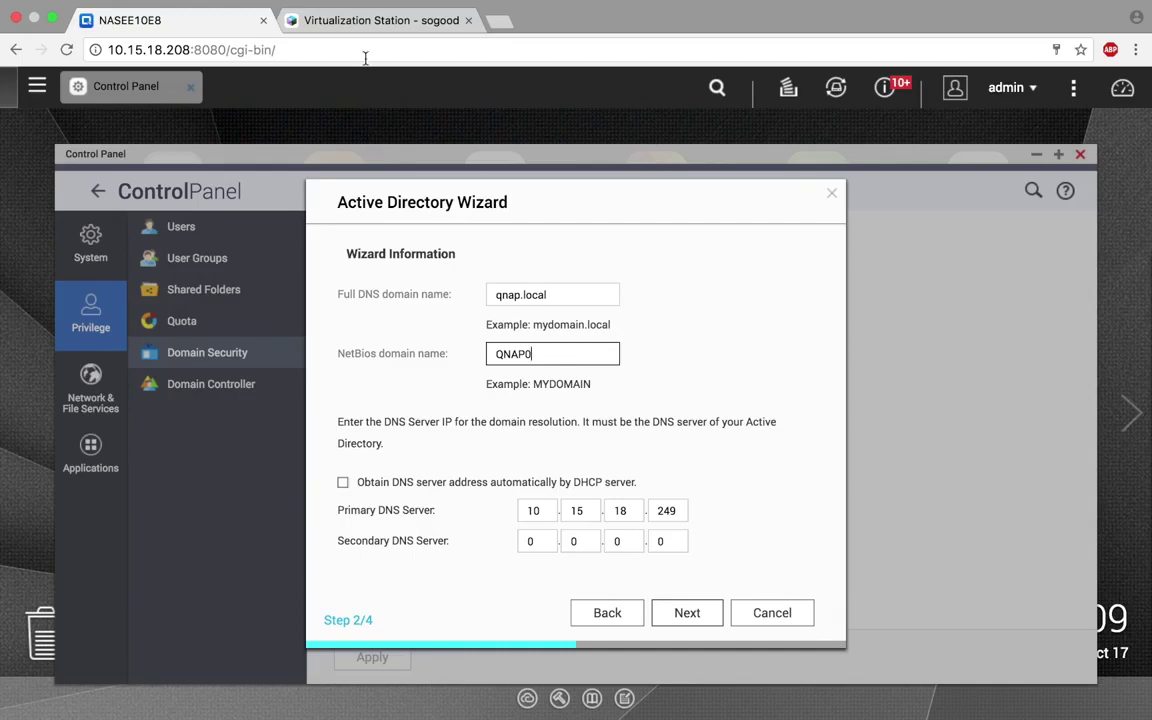
pyautogui.click(367, 22)
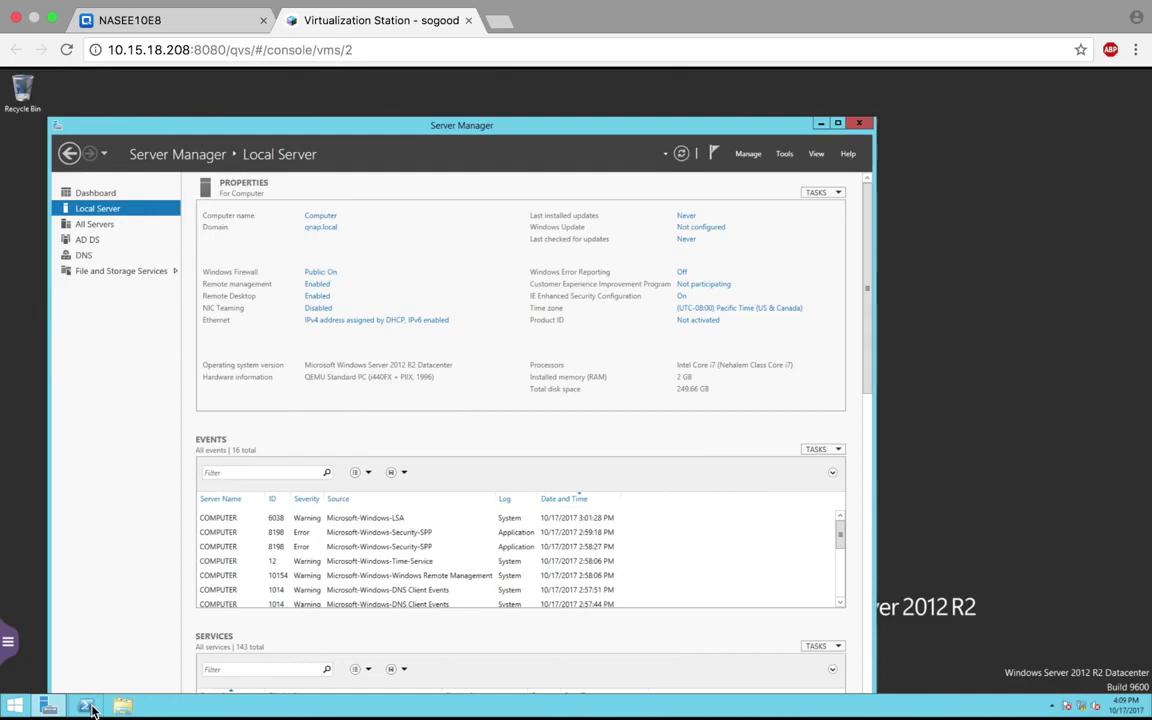
# - Run ipconfig in PowerShell to confirm the server IPv4 10.15.18.249, then return to the wizard
pyautogui.click(88, 707)
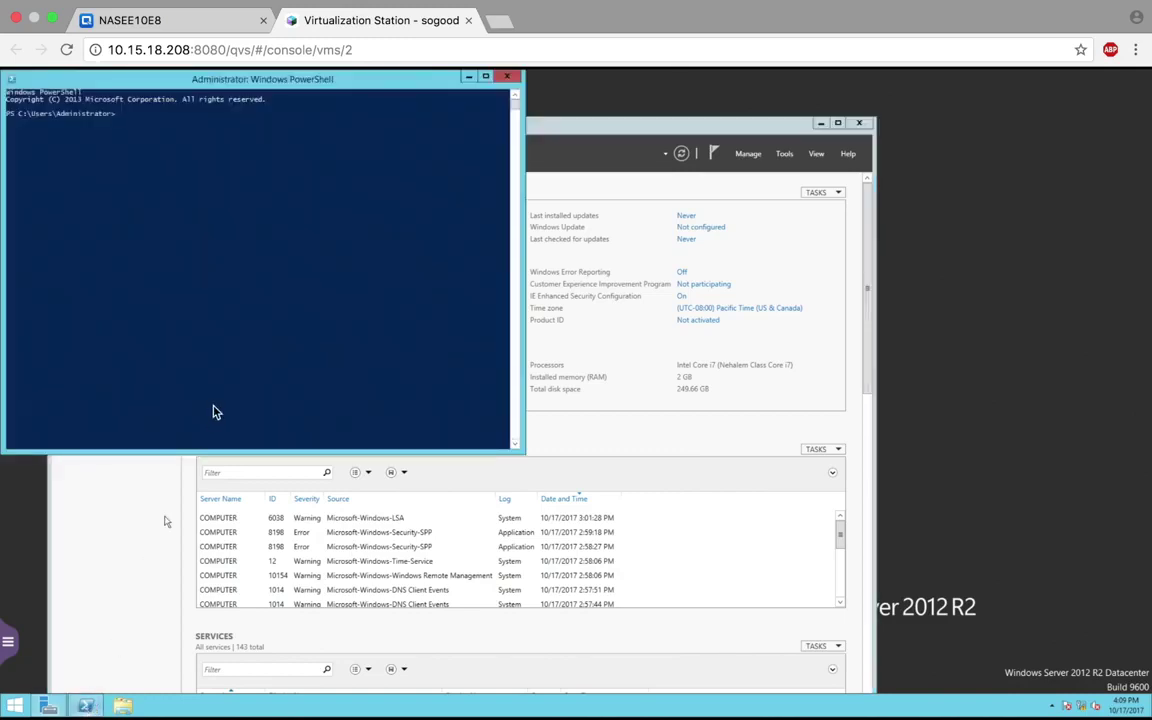
pyautogui.write('s')
pyautogui.write('pconfig')
pyautogui.press('Return')
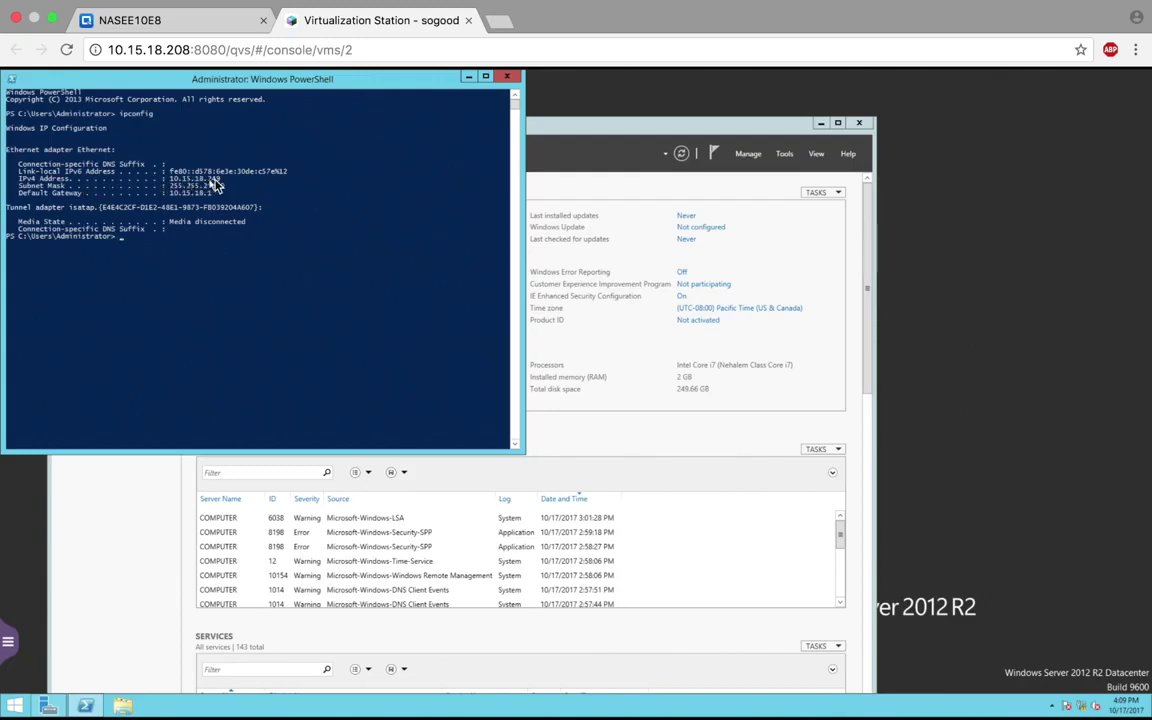
pyautogui.click(183, 20)
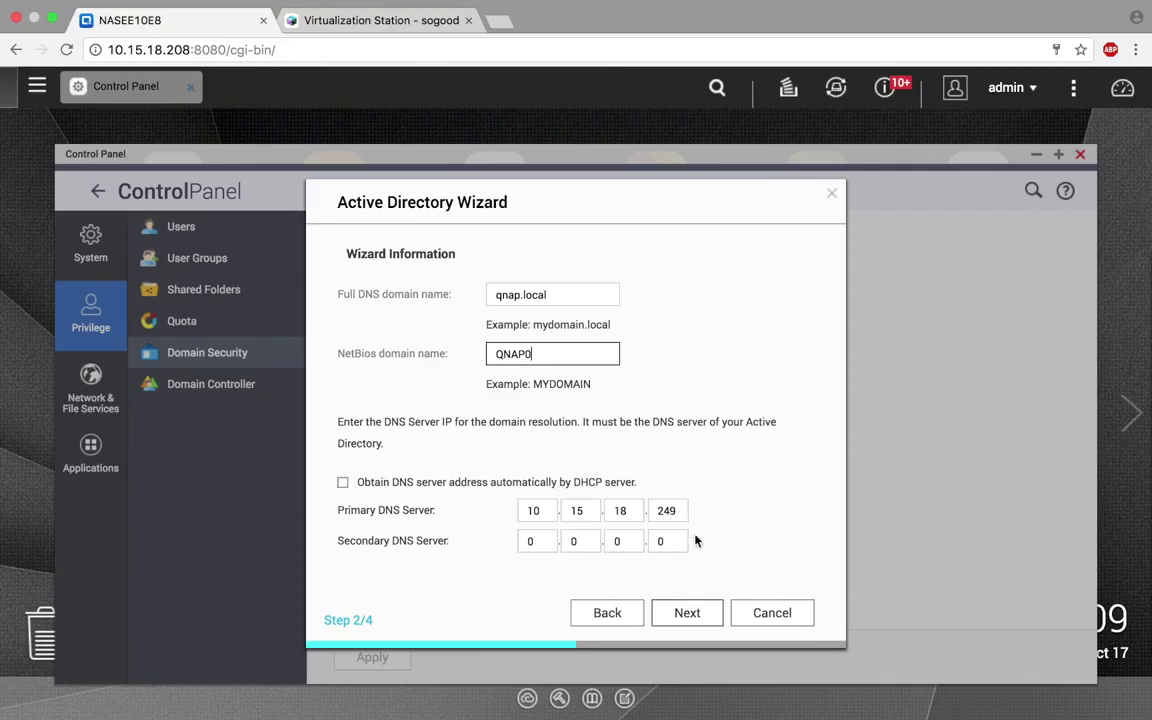
# - Add domain controller computer.qnap.local, enter the Administrator account and its password, and join the domain
pyautogui.click(698, 612)
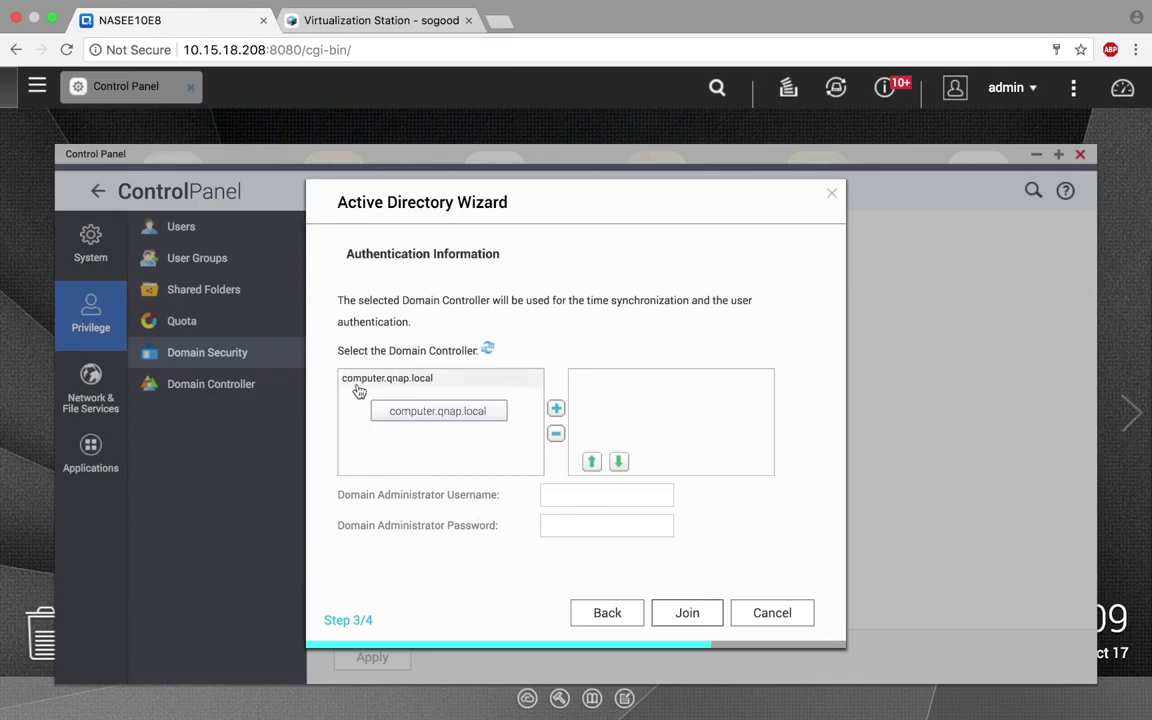
pyautogui.doubleClick(359, 379)
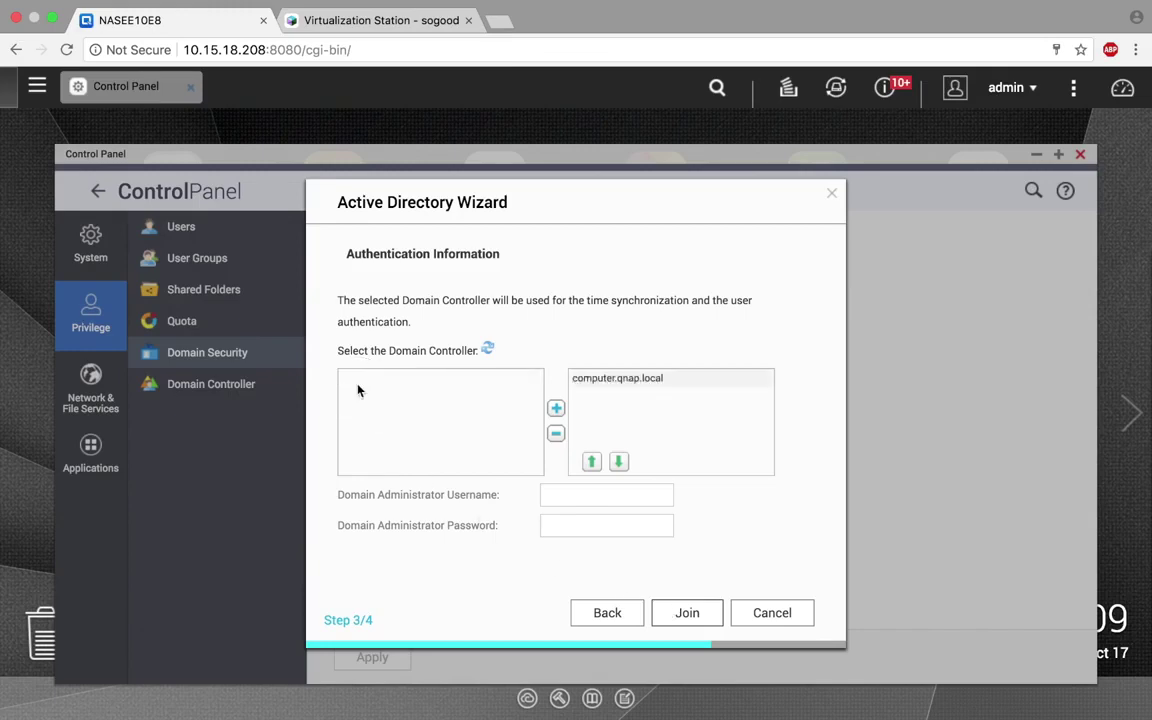
pyautogui.click(551, 497)
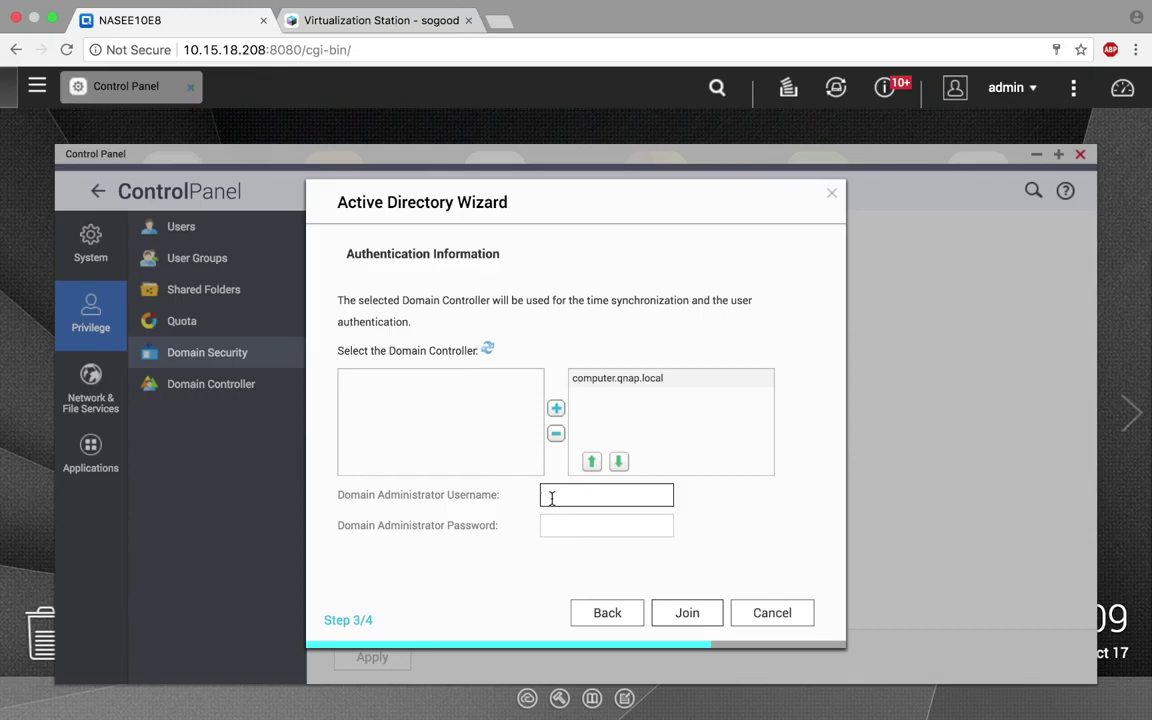
pyautogui.write('Administrator')
pyautogui.click(550, 528)
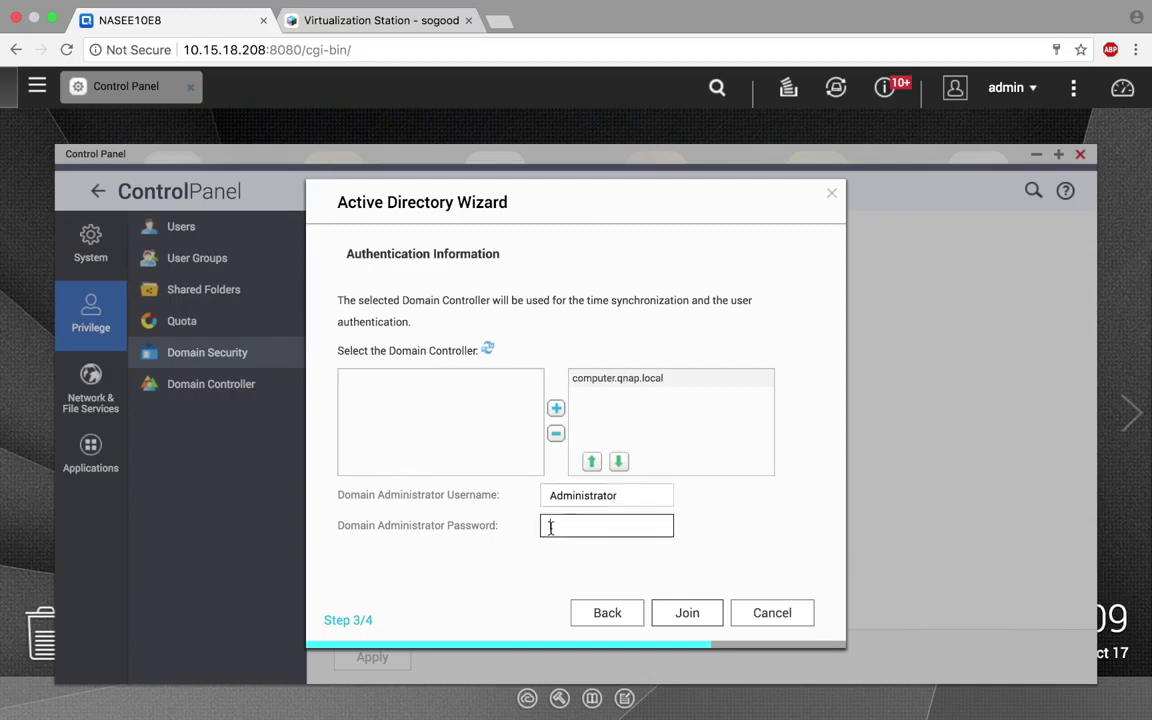
pyautogui.write('admin1234')
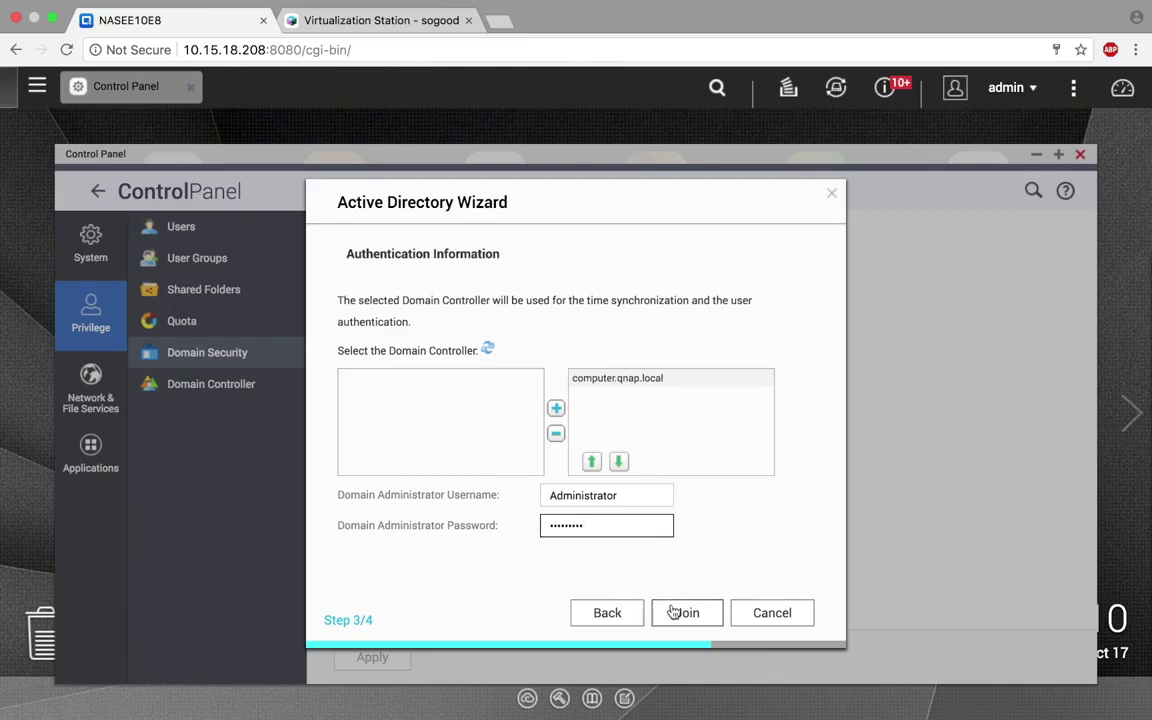
pyautogui.click(677, 612)
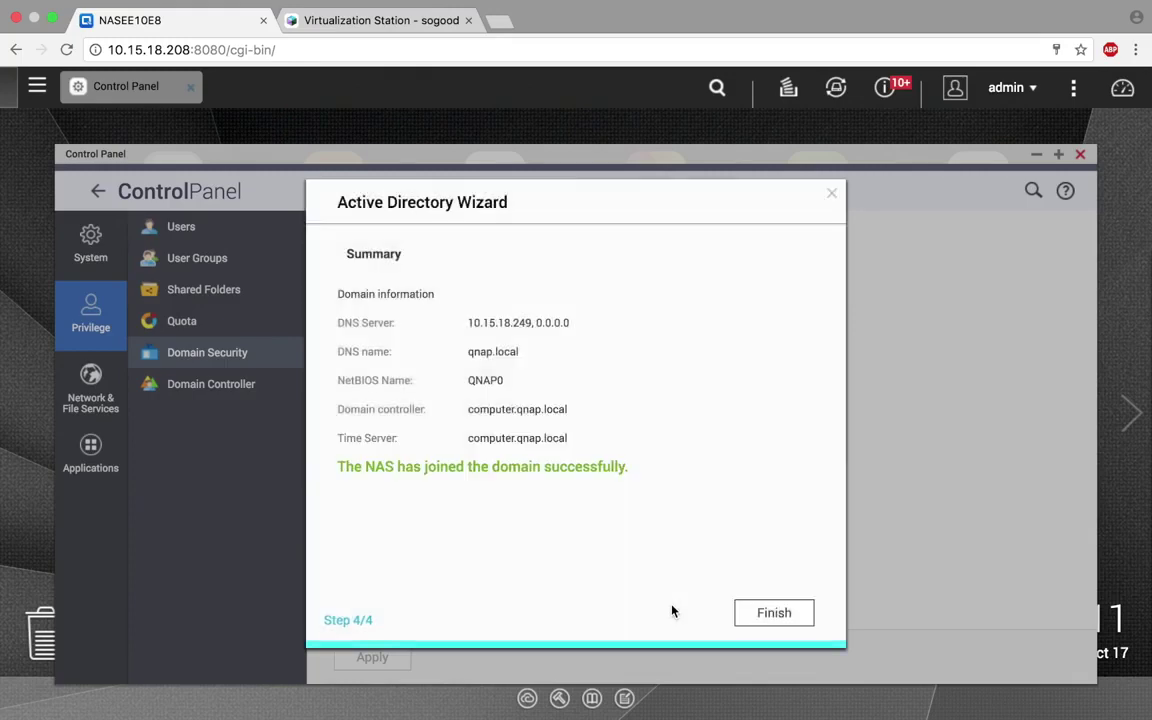
# - Finish the completed wizard and go to the Users page under Privilege
pyautogui.click(770, 621)
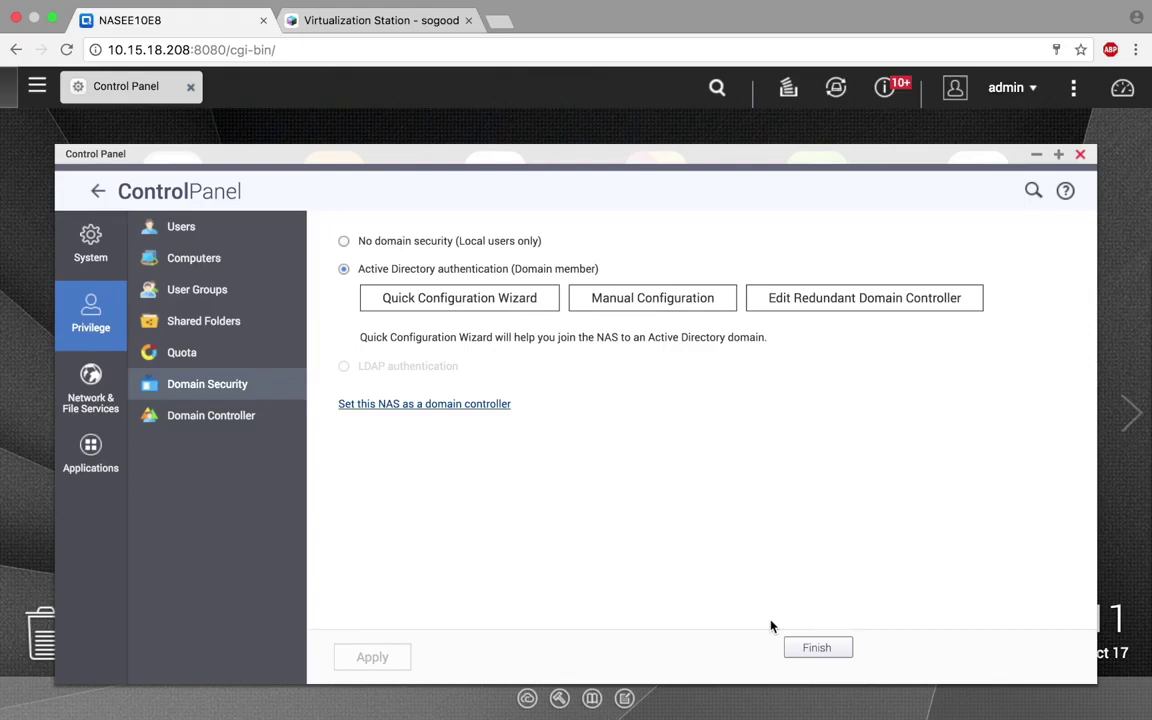
pyautogui.click(265, 226)
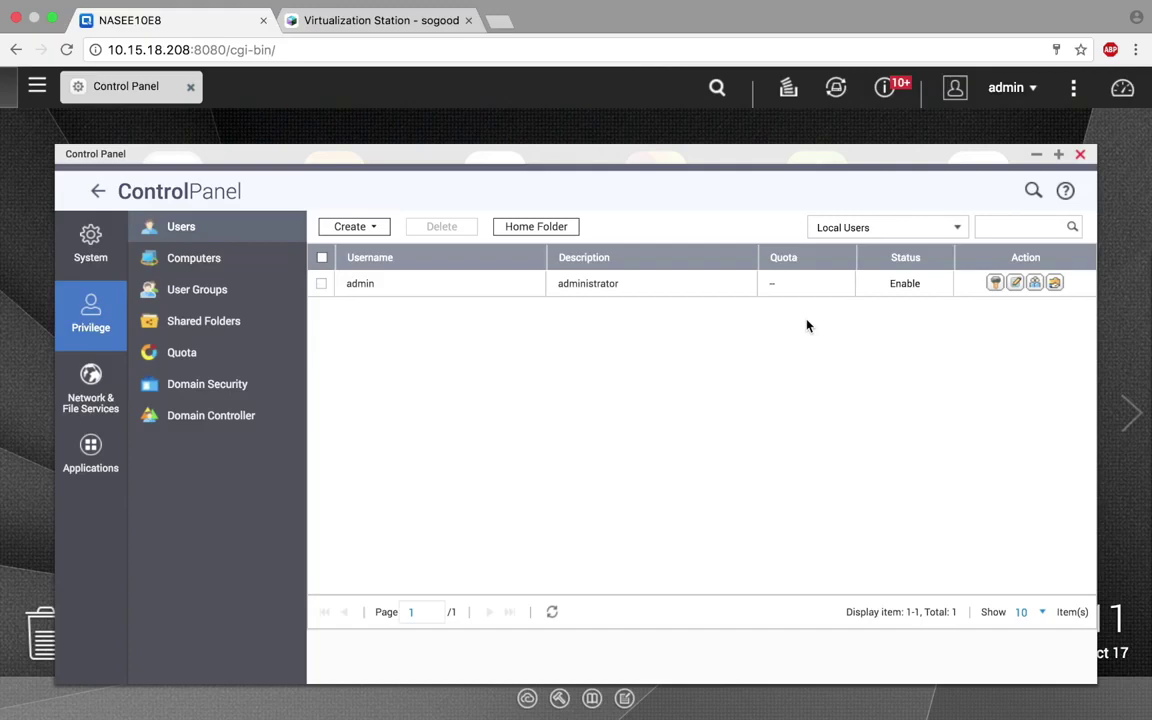
# - Switch the user list to Domain Users, then go to the Shared Folders page
pyautogui.click(945, 228)
pyautogui.click(925, 258)
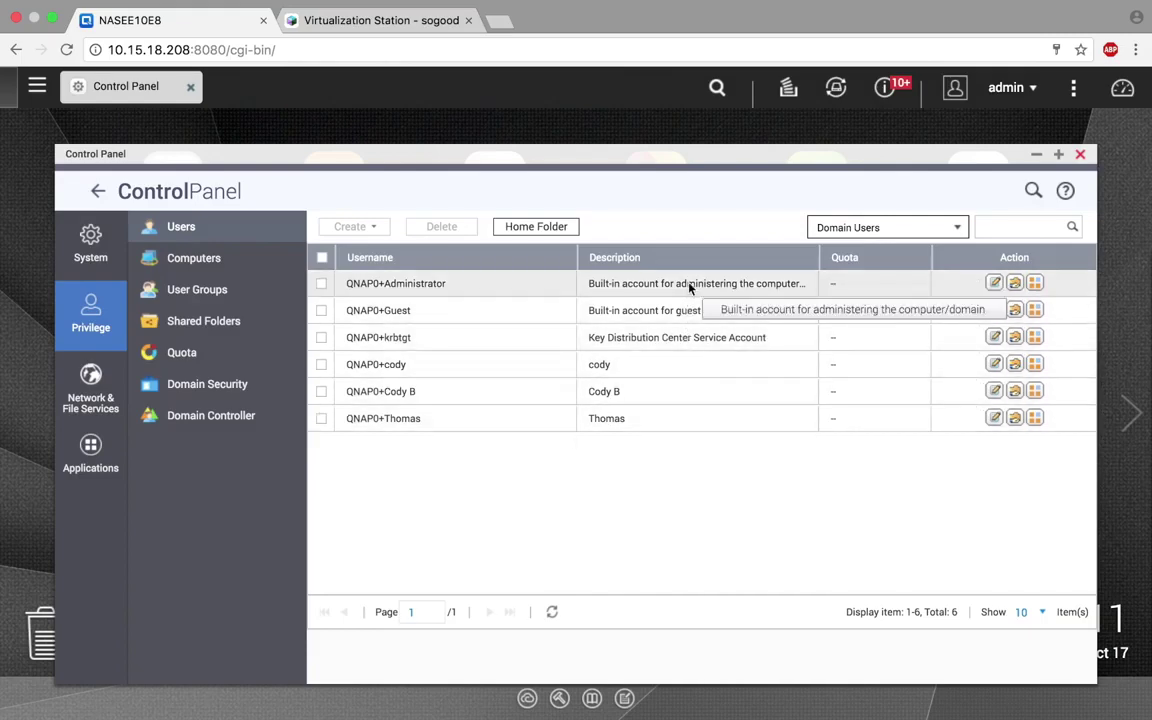
pyautogui.click(285, 336)
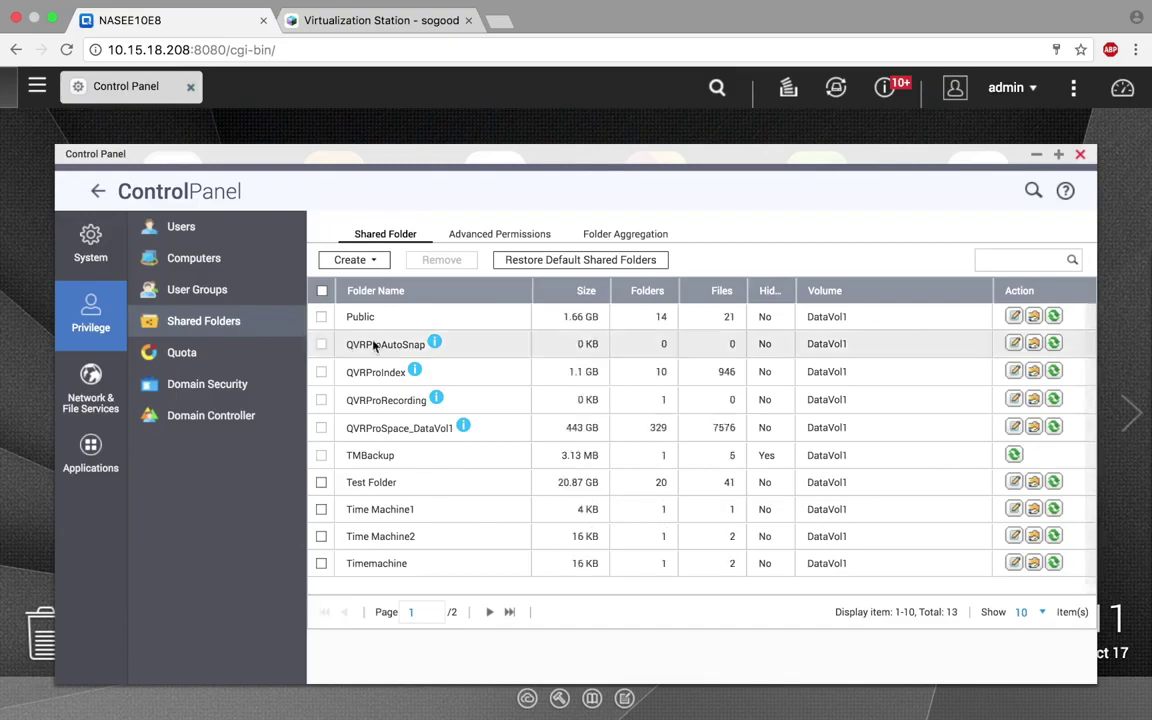
# - Add one QNAP0 domain user with RW permission to the Public folder's permissions
pyautogui.click(1033, 317)
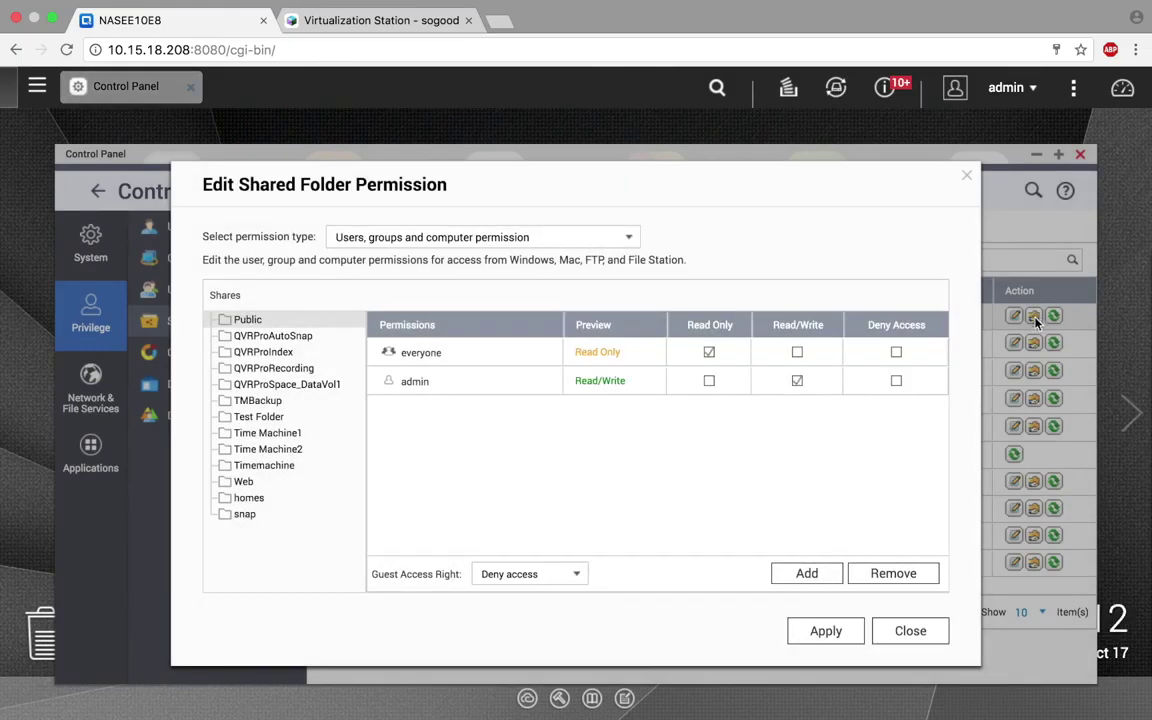
pyautogui.click(812, 575)
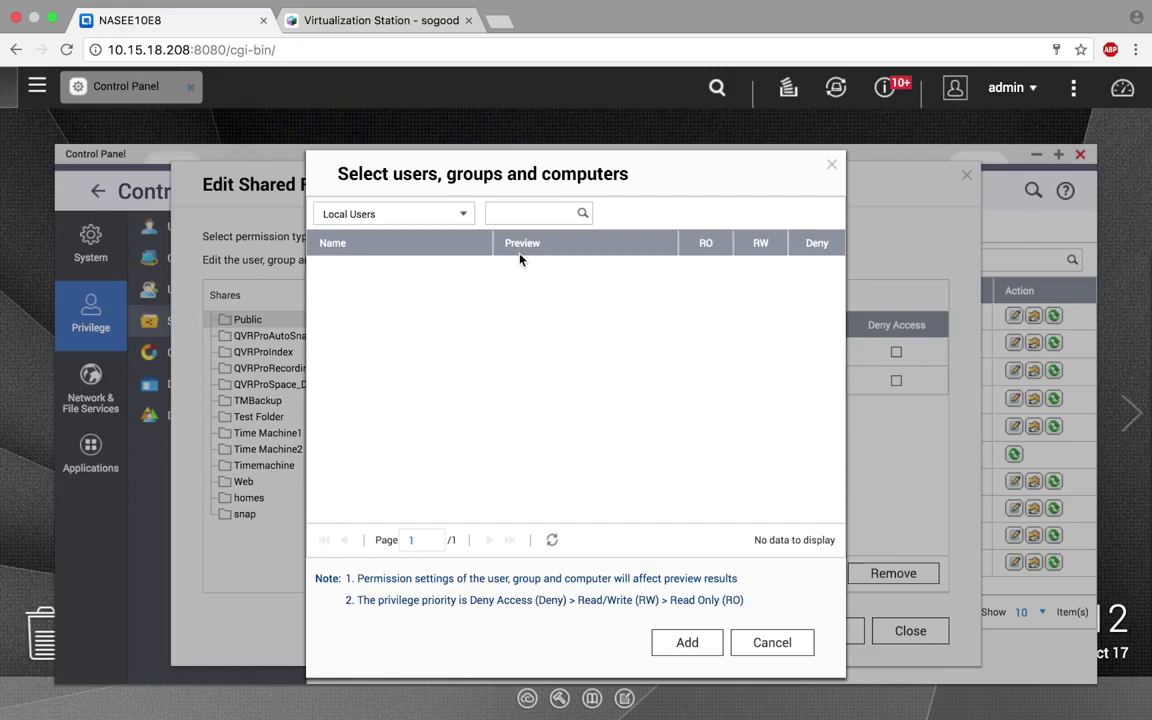
pyautogui.click(463, 216)
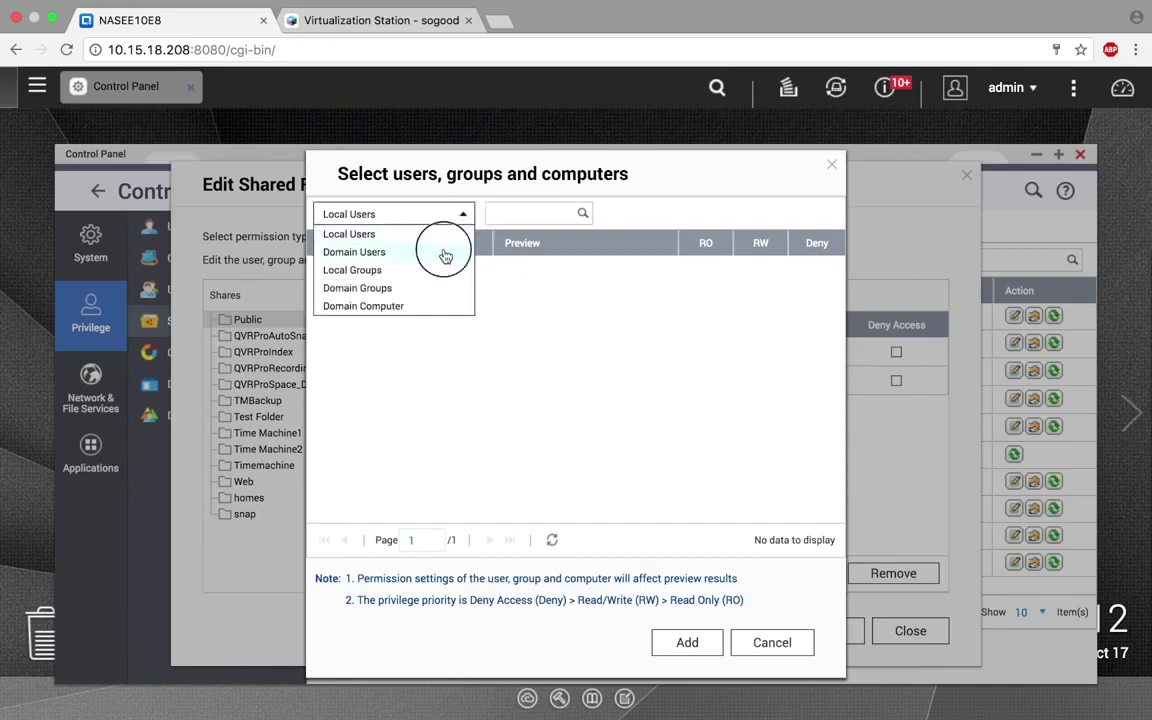
pyautogui.click(445, 254)
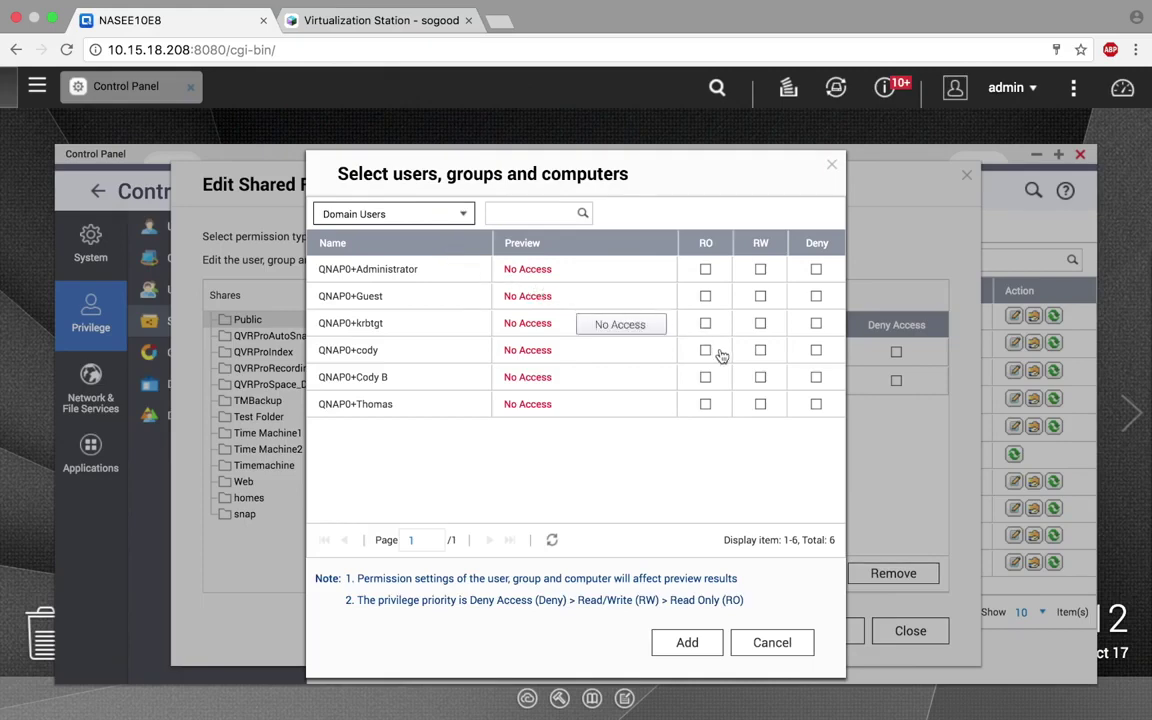
pyautogui.click(760, 377)
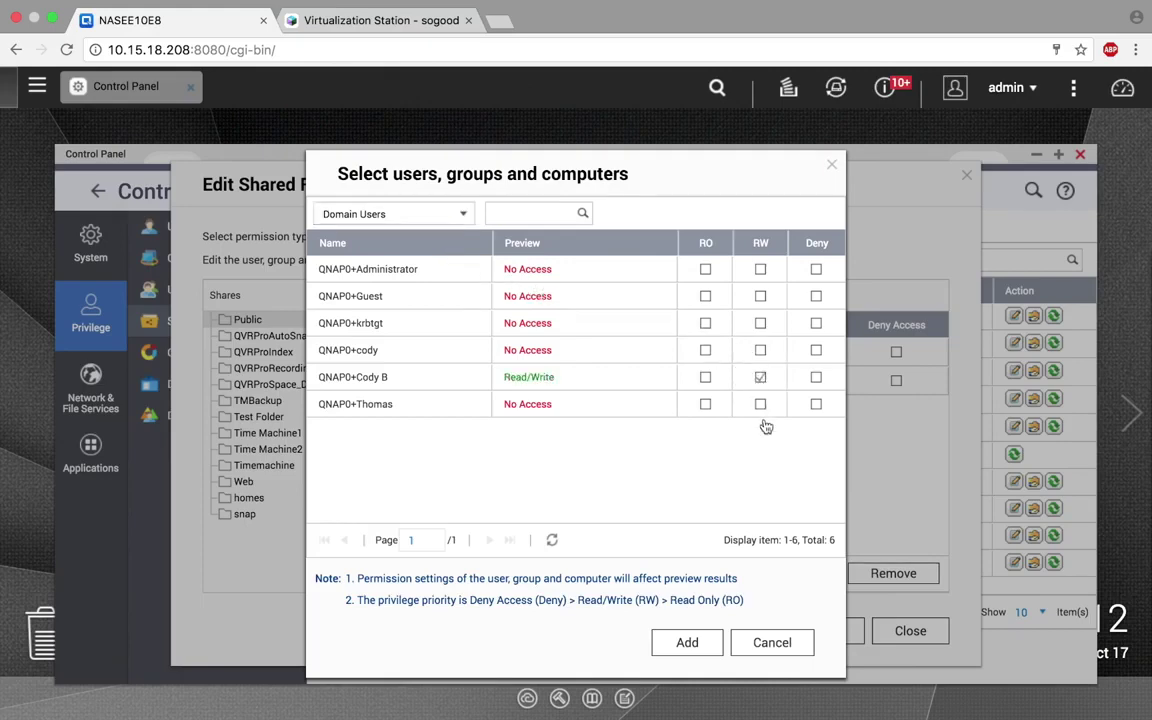
pyautogui.click(687, 643)
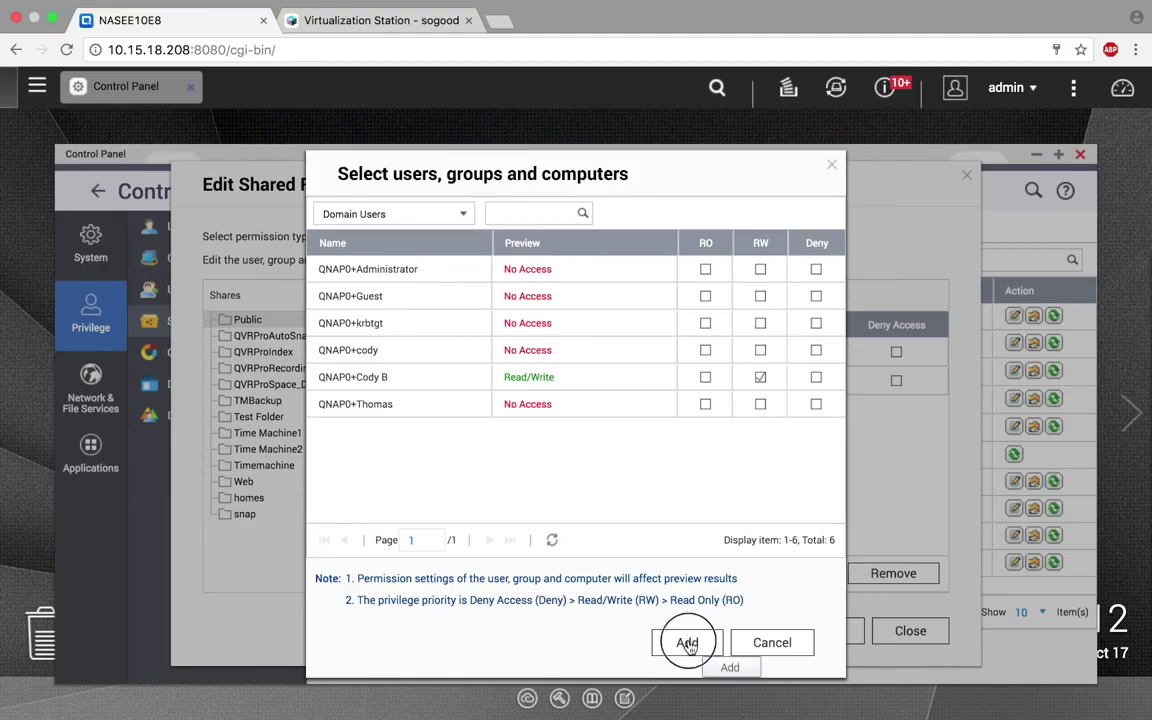